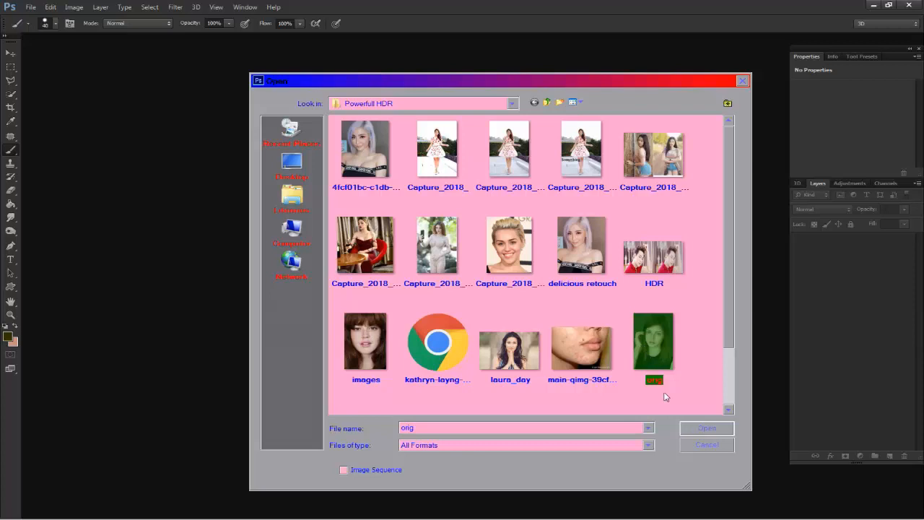
# Open the orig photo fitted to the window and show the Delicious Retouch extension.
pyautogui.click(727, 429)
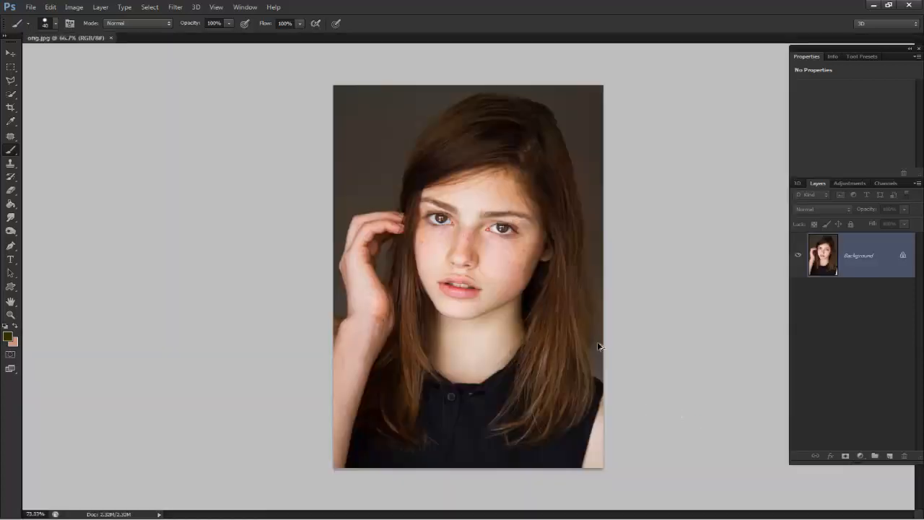
pyautogui.hotkey('ctrl', '0')
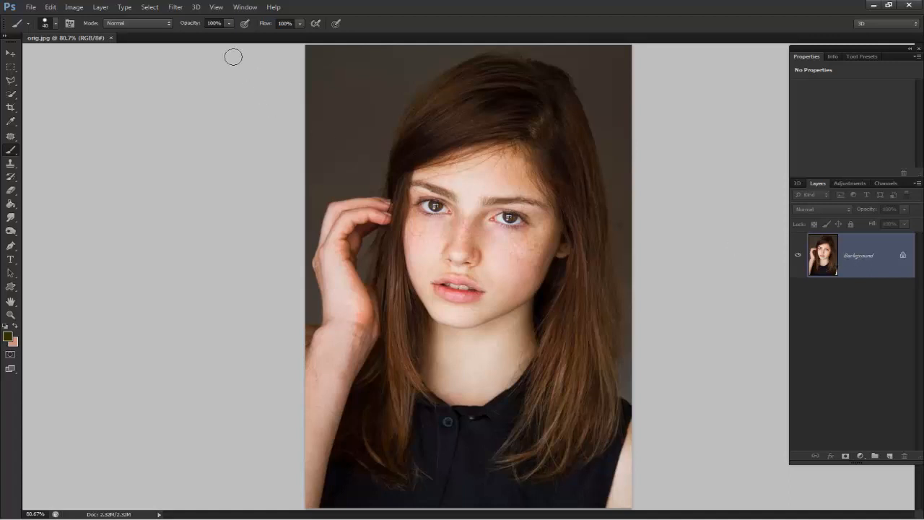
pyautogui.click(246, 7)
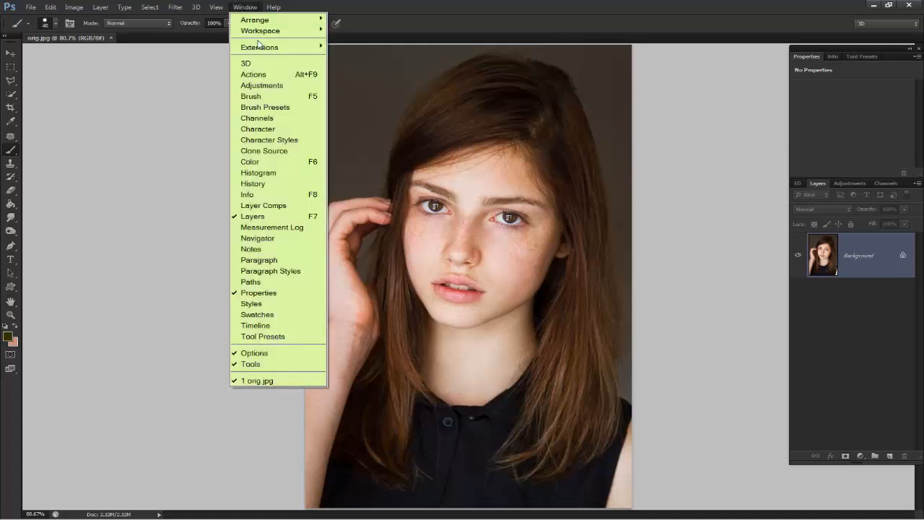
pyautogui.moveTo(287, 48)
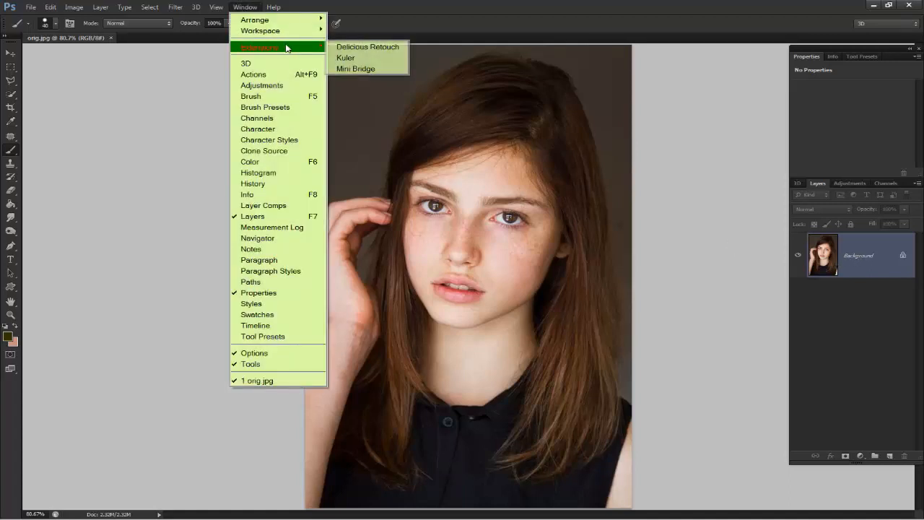
pyautogui.click(350, 47)
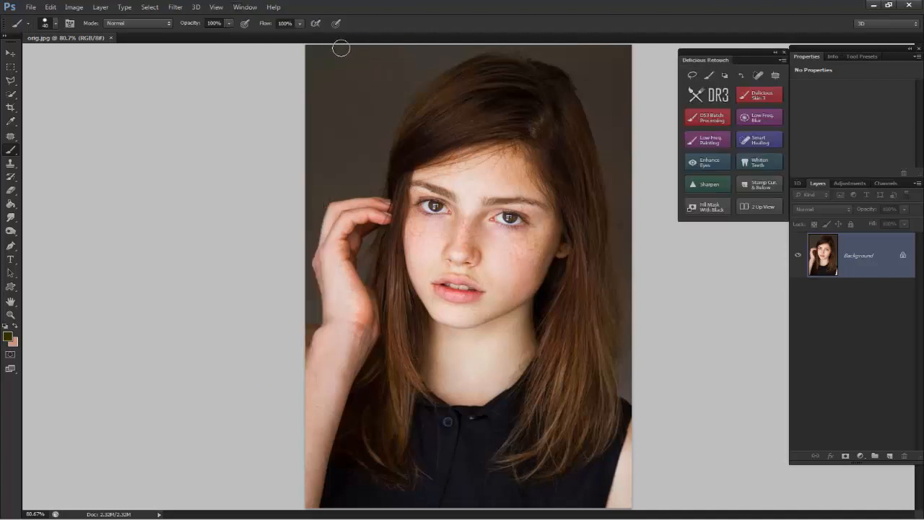
# Run DS3 Batch Processing on the photo, fitting the portrait ellipse around the face from hairline to chin and keeping the smoothing radius at 0%.
pyautogui.click(712, 121)
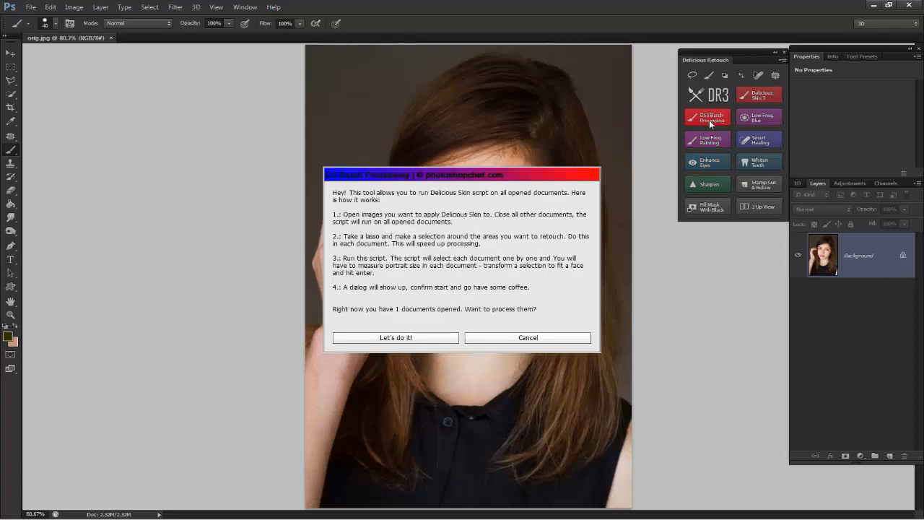
pyautogui.click(395, 337)
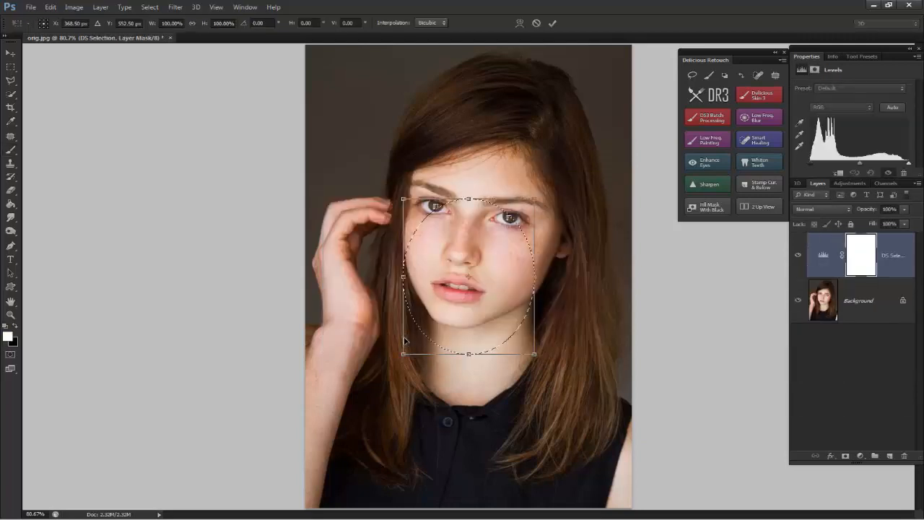
pyautogui.moveTo(446, 287); pyautogui.dragTo(452, 248)
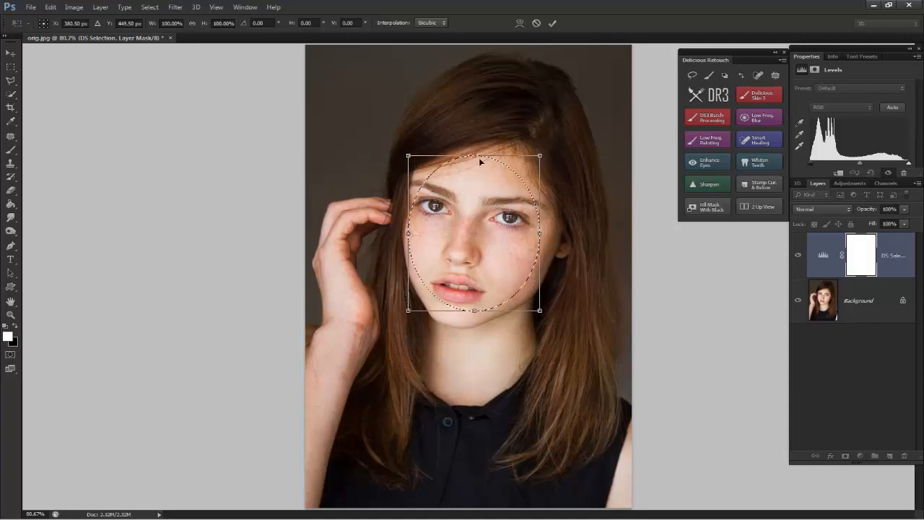
pyautogui.moveTo(479, 156); pyautogui.dragTo(479, 140)
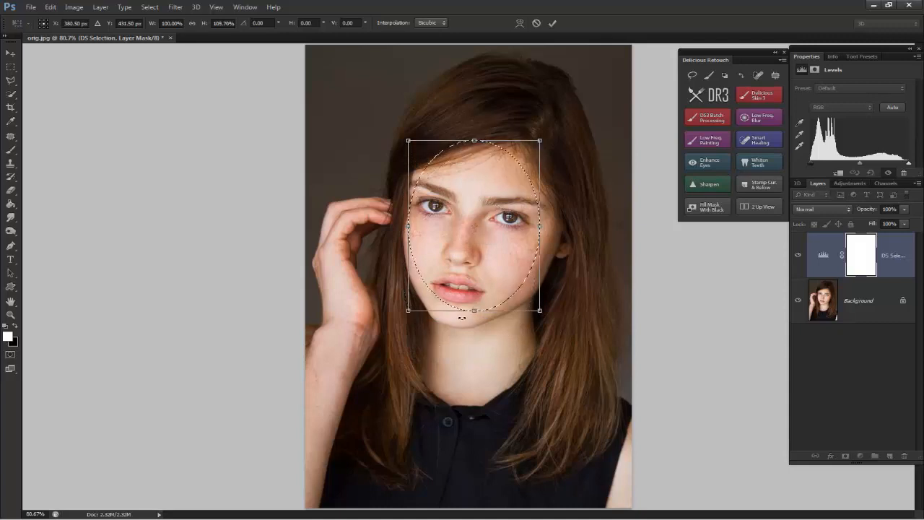
pyautogui.moveTo(460, 320)
pyautogui.mouseDown()
pyautogui.moveTo(473, 319)
pyautogui.moveTo(469, 335)
pyautogui.mouseUp()
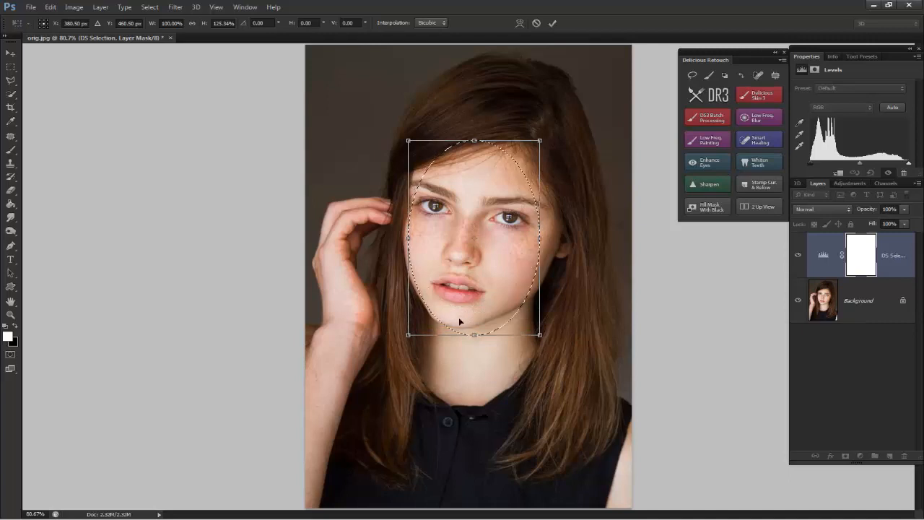
pyautogui.moveTo(408, 238); pyautogui.dragTo(397, 238)
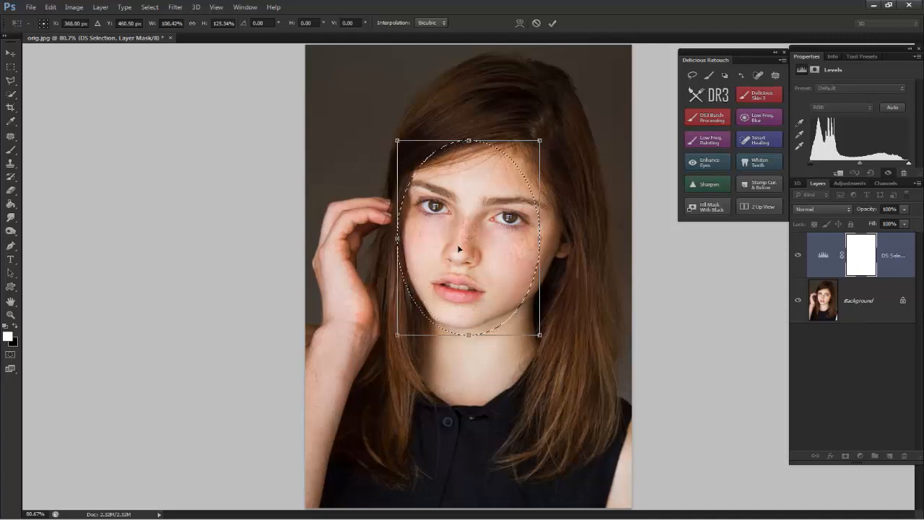
pyautogui.moveTo(540, 238); pyautogui.dragTo(561, 239)
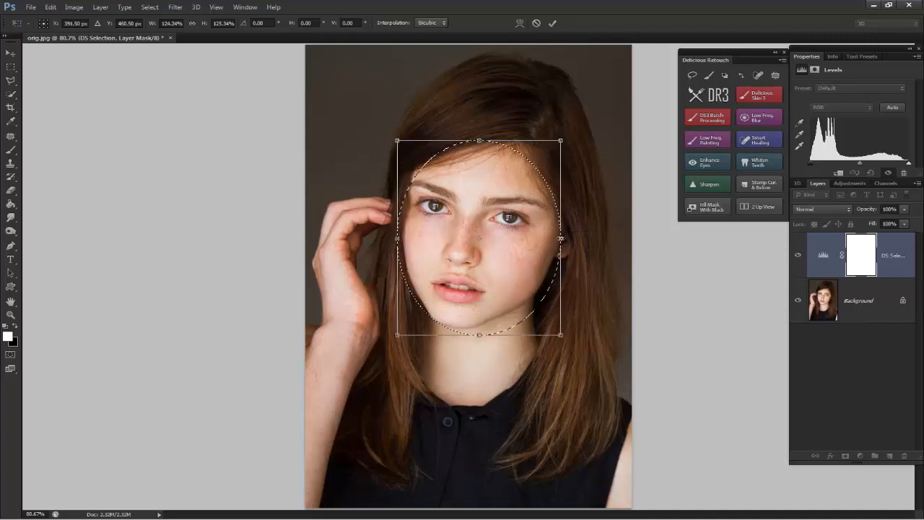
pyautogui.moveTo(478, 334); pyautogui.dragTo(476, 333)
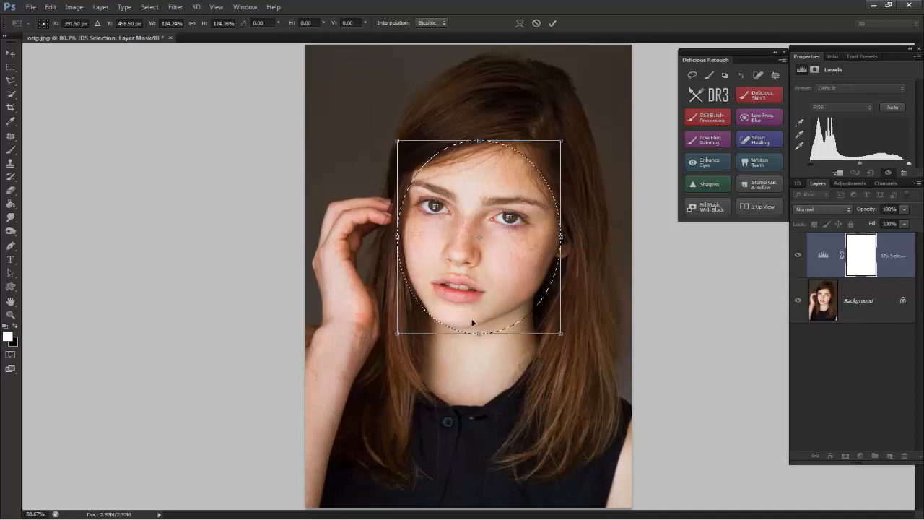
pyautogui.click(553, 24)
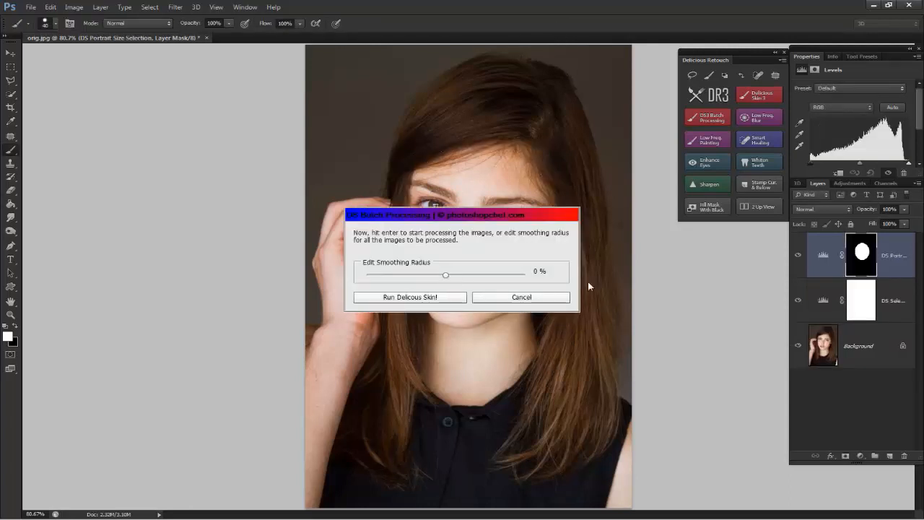
pyautogui.click(442, 296)
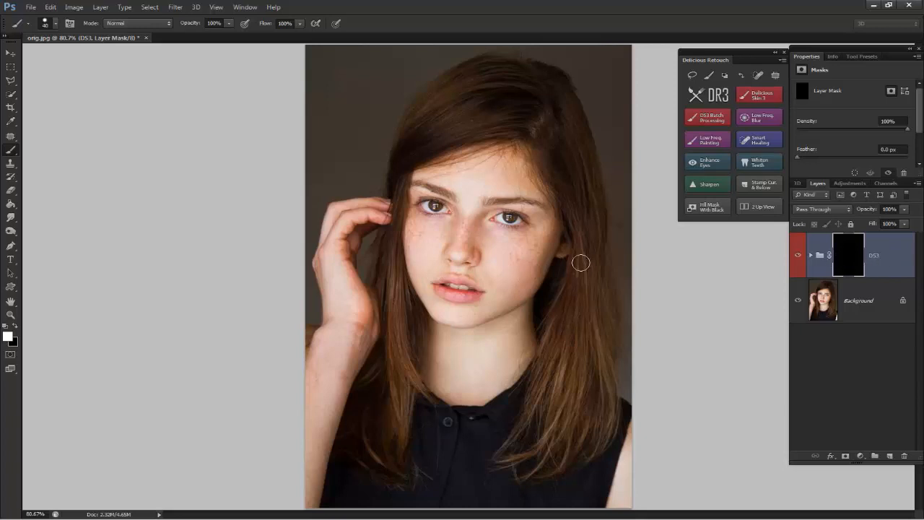
# Paint white on the DS3 group's mask over the cheeks, nose, forehead and chin to reveal the skin smoothing.
pyautogui.moveTo(469, 228)
pyautogui.mouseDown()
pyautogui.moveTo(471, 238)
pyautogui.moveTo(480, 233)
pyautogui.mouseUp()
pyautogui.moveTo(517, 301); pyautogui.dragTo(488, 306)
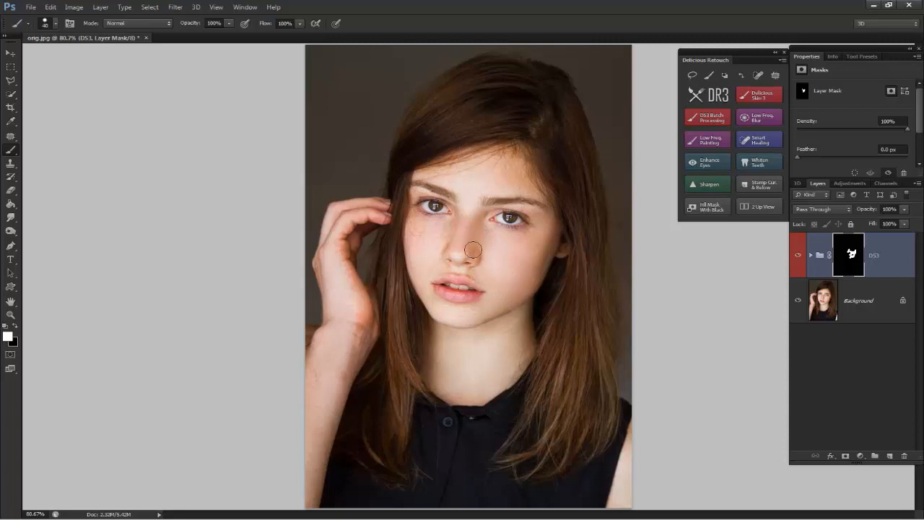
pyautogui.moveTo(416, 236)
pyautogui.mouseDown()
pyautogui.moveTo(414, 219)
pyautogui.moveTo(410, 248)
pyautogui.moveTo(453, 216)
pyautogui.mouseUp()
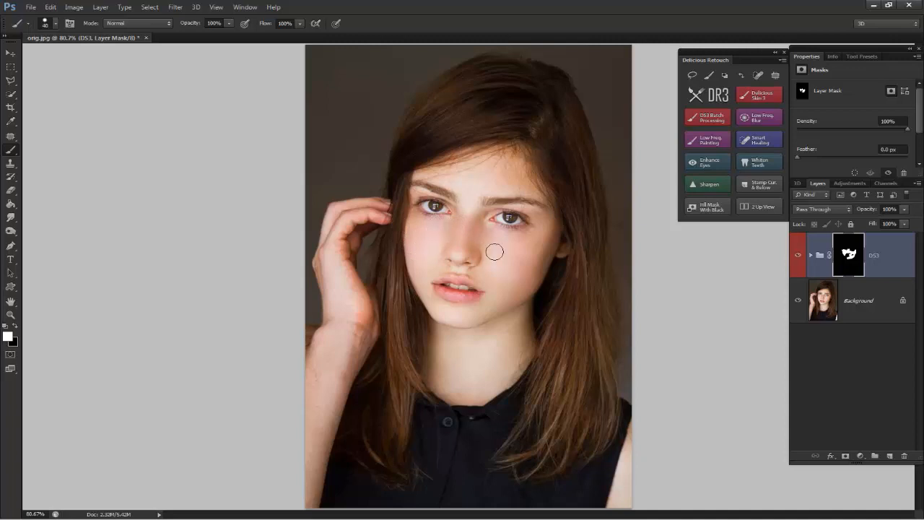
pyautogui.moveTo(527, 184)
pyautogui.mouseDown()
pyautogui.moveTo(474, 182)
pyautogui.moveTo(508, 181)
pyautogui.moveTo(463, 166)
pyautogui.moveTo(517, 165)
pyautogui.moveTo(436, 158)
pyautogui.moveTo(436, 167)
pyautogui.moveTo(503, 159)
pyautogui.moveTo(466, 179)
pyautogui.moveTo(498, 179)
pyautogui.moveTo(459, 175)
pyautogui.moveTo(482, 181)
pyautogui.moveTo(465, 215)
pyautogui.moveTo(470, 184)
pyautogui.moveTo(461, 249)
pyautogui.moveTo(472, 291)
pyautogui.moveTo(459, 268)
pyautogui.moveTo(437, 266)
pyautogui.moveTo(436, 284)
pyautogui.moveTo(509, 323)
pyautogui.moveTo(540, 325)
pyautogui.moveTo(459, 277)
pyautogui.moveTo(485, 301)
pyautogui.mouseUp()
pyautogui.scroll(4, 517, 255)
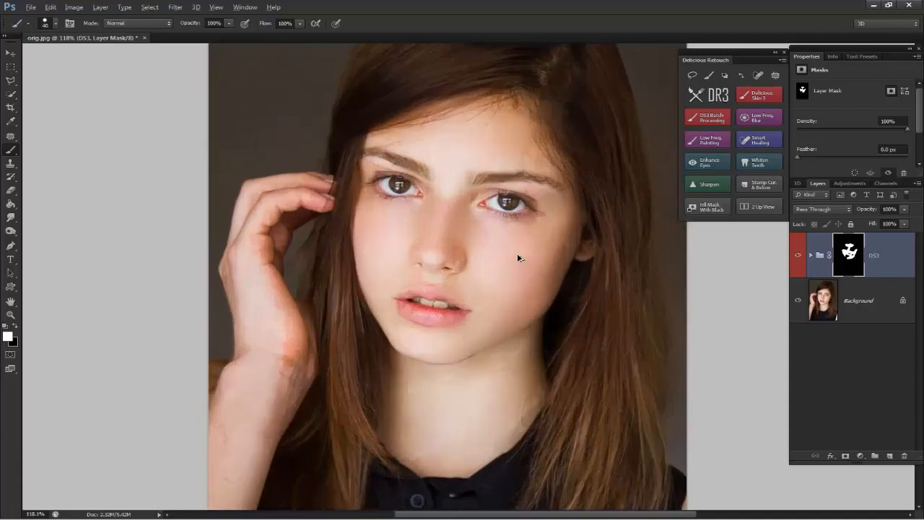
pyautogui.scroll(1, 517, 257)
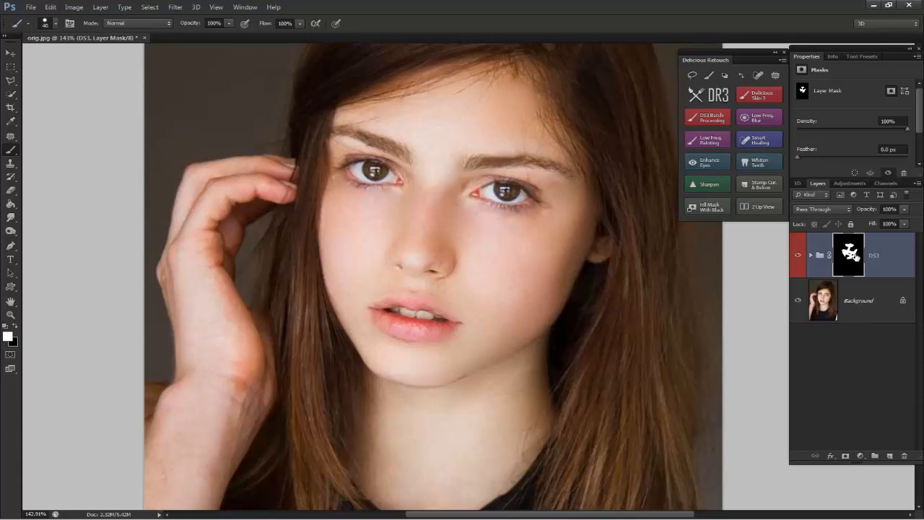
# Try a strong feather on the DS3 group's layer mask and undo it, keeping the mask density at 100%.
pyautogui.moveTo(799, 162); pyautogui.dragTo(901, 162)
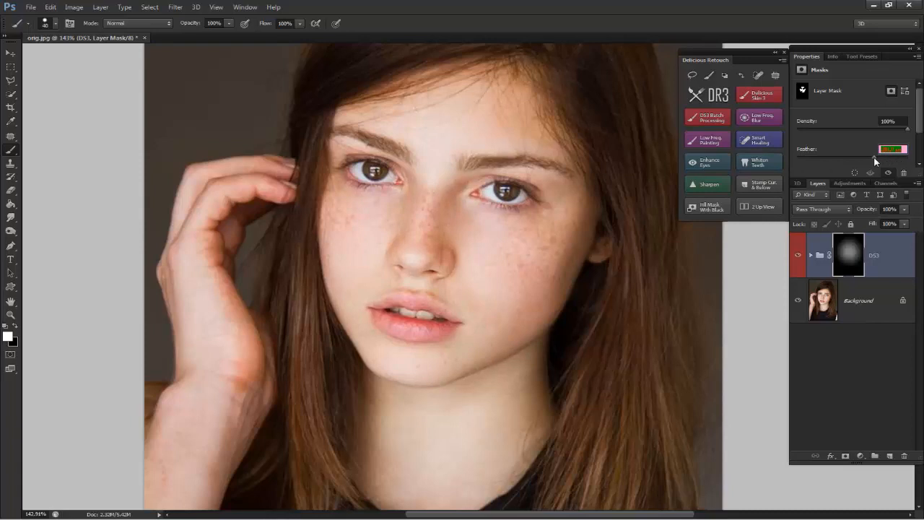
pyautogui.hotkey('ctrl', 'z')
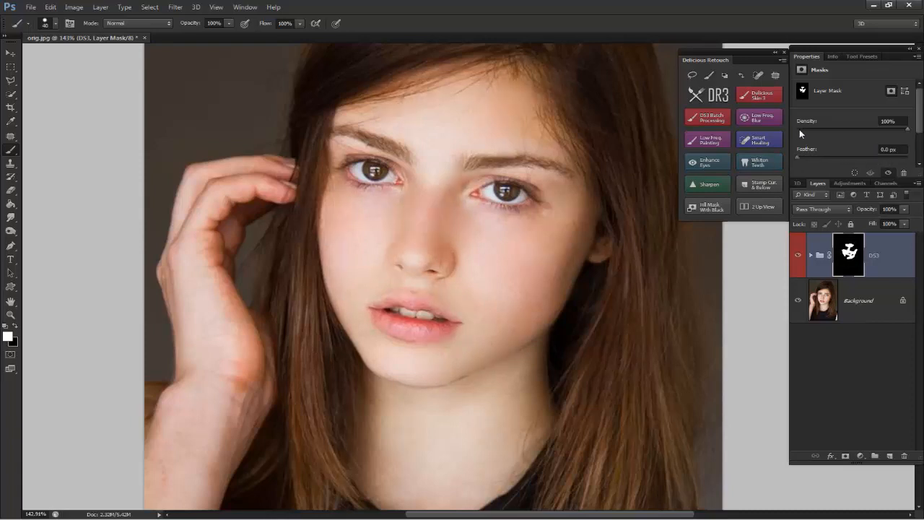
pyautogui.moveTo(906, 132)
pyautogui.mouseDown()
pyautogui.moveTo(845, 128)
pyautogui.moveTo(907, 130)
pyautogui.mouseUp()
# Add a Whiten Teeth group and paint white on its mask over the teeth and eyes with a size 15 brush.
pyautogui.click(759, 163)
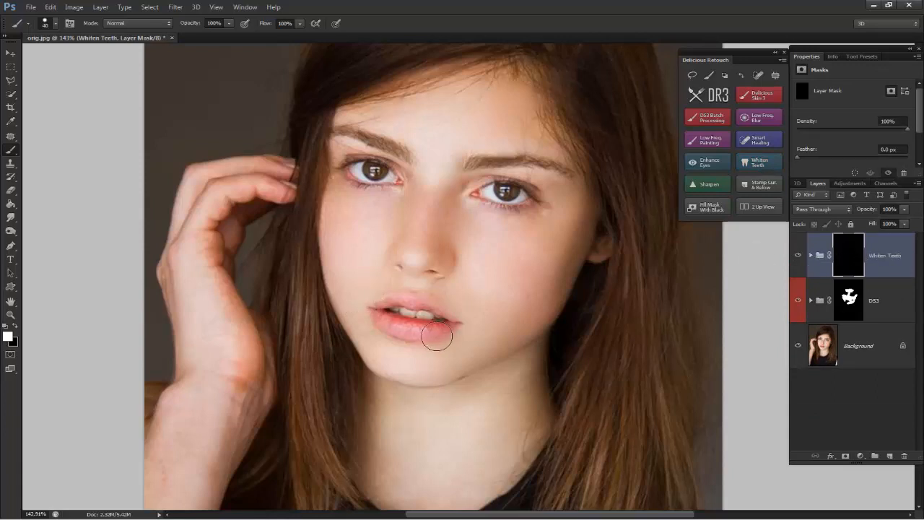
pyautogui.moveTo(426, 327); pyautogui.dragTo(425, 324)
pyautogui.scroll(3, 435, 316)
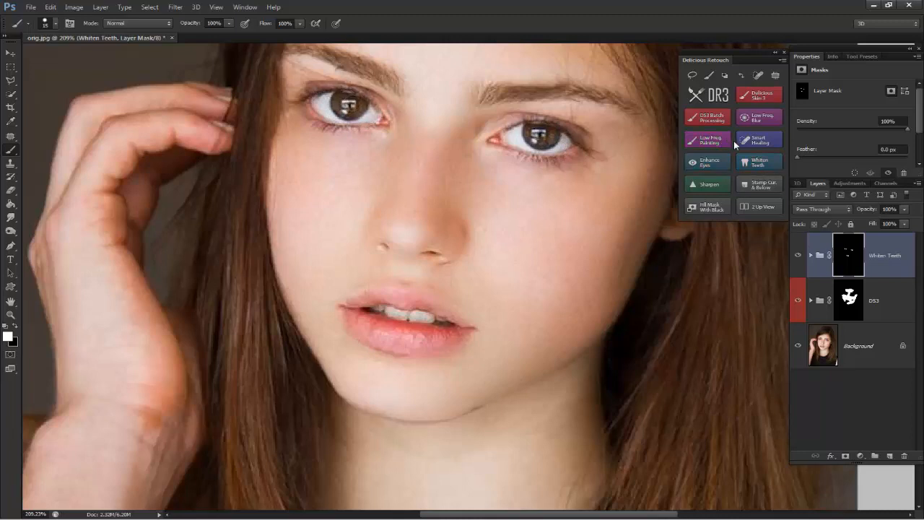
# Create the Enhance Iris and Whiten Whites groups and paint white on the Whiten Whites mask over both eyes.
pyautogui.click(698, 165)
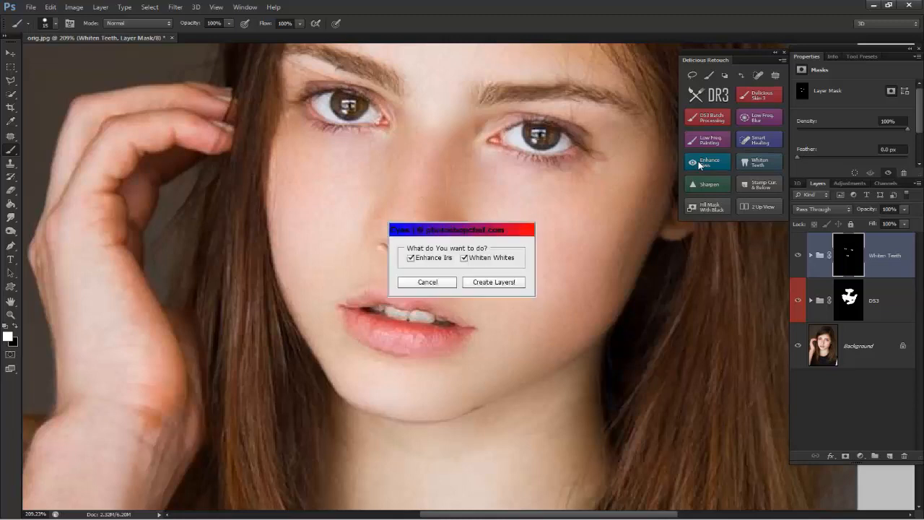
pyautogui.click(493, 282)
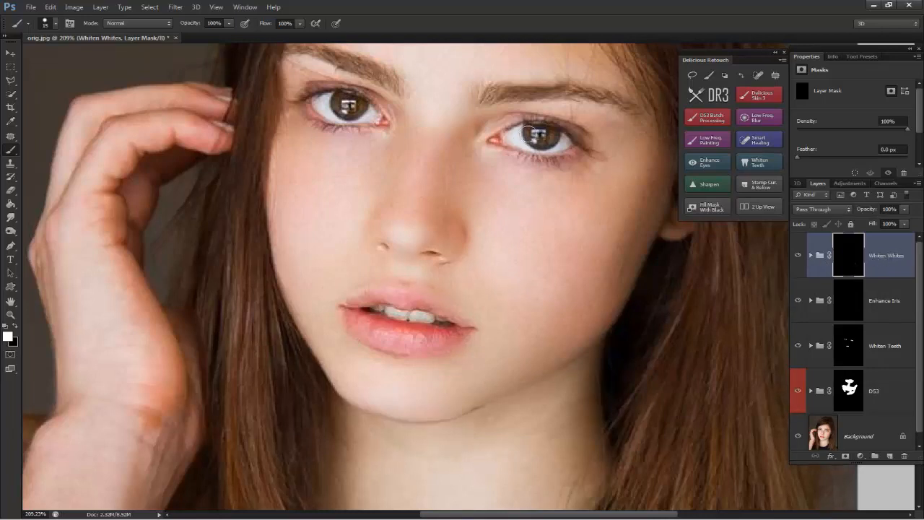
pyautogui.moveTo(542, 132); pyautogui.dragTo(538, 136)
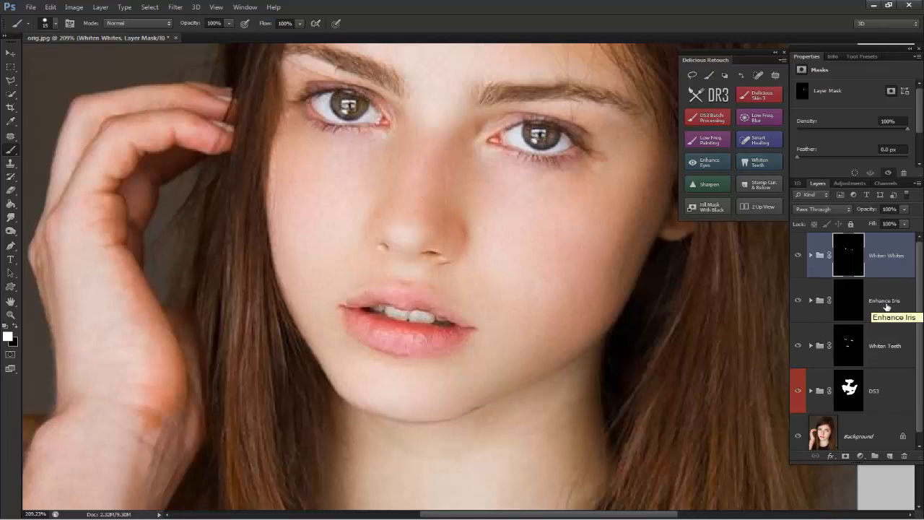
# Paint white on the Enhance Iris group's mask over both irises.
pyautogui.click(886, 307)
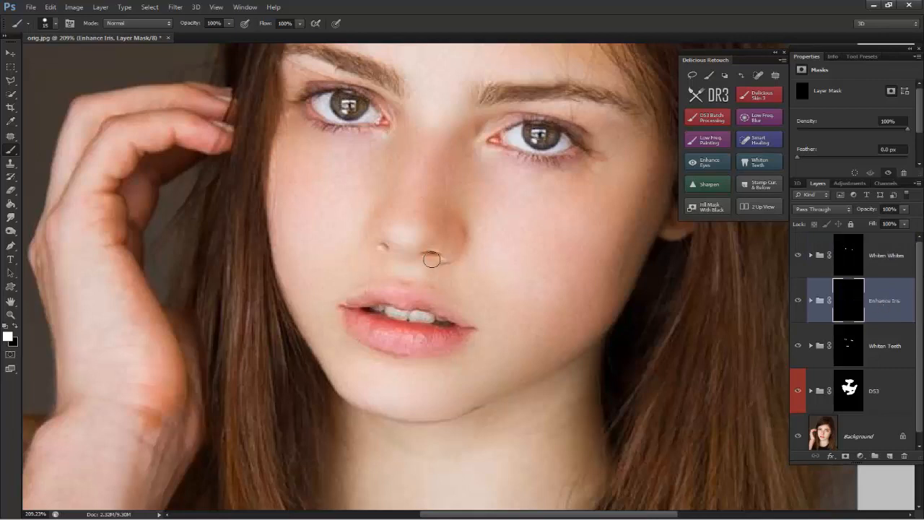
pyautogui.moveTo(535, 131); pyautogui.dragTo(550, 134)
pyautogui.moveTo(549, 133); pyautogui.dragTo(538, 143)
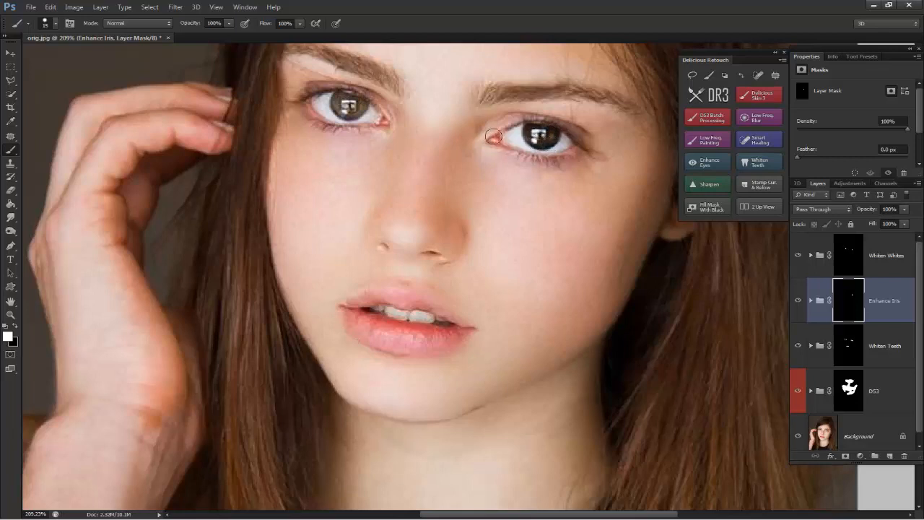
pyautogui.moveTo(362, 105)
pyautogui.mouseDown()
pyautogui.moveTo(373, 137)
pyautogui.moveTo(359, 110)
pyautogui.mouseUp()
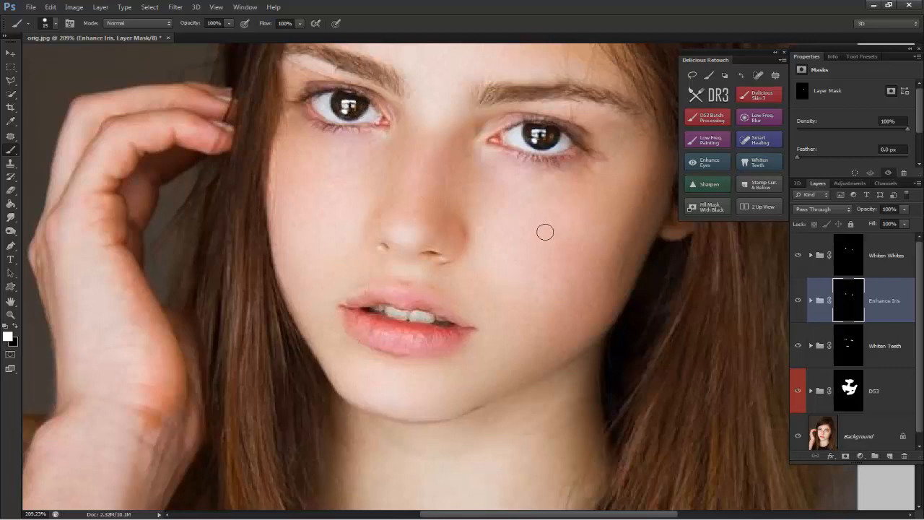
# Select the Whiten Whites, Enhance Iris, Whiten Teeth and DS3 groups together.
pyautogui.scroll(-2, 546, 225)
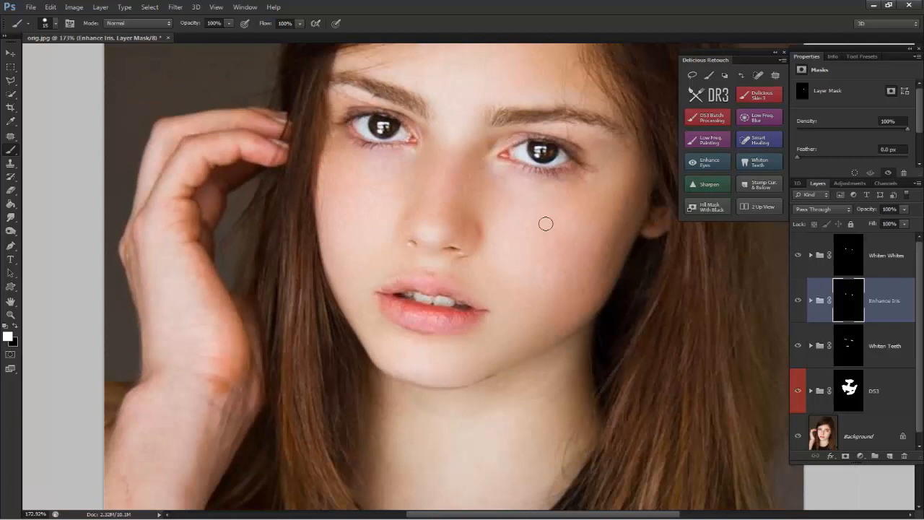
pyautogui.scroll(-2, 546, 224)
pyautogui.scroll(-1, 545, 224)
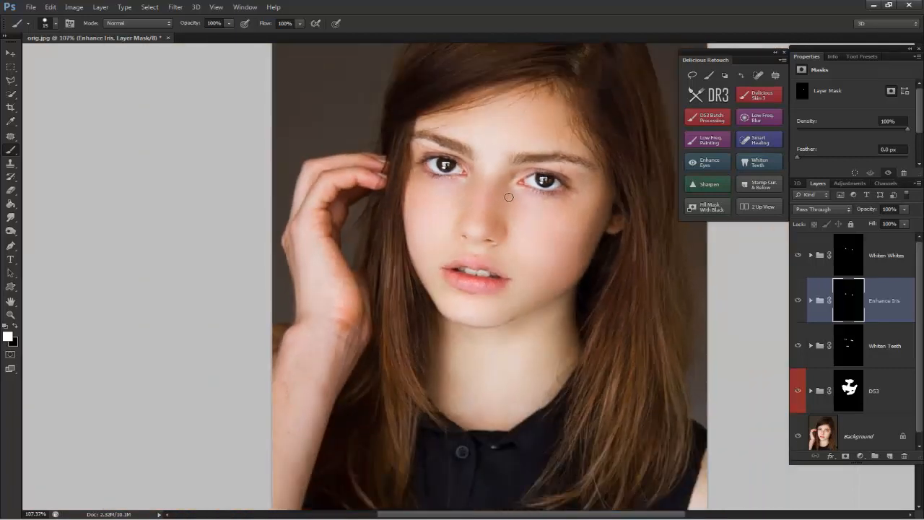
pyautogui.moveTo(556, 169); pyautogui.dragTo(470, 235)
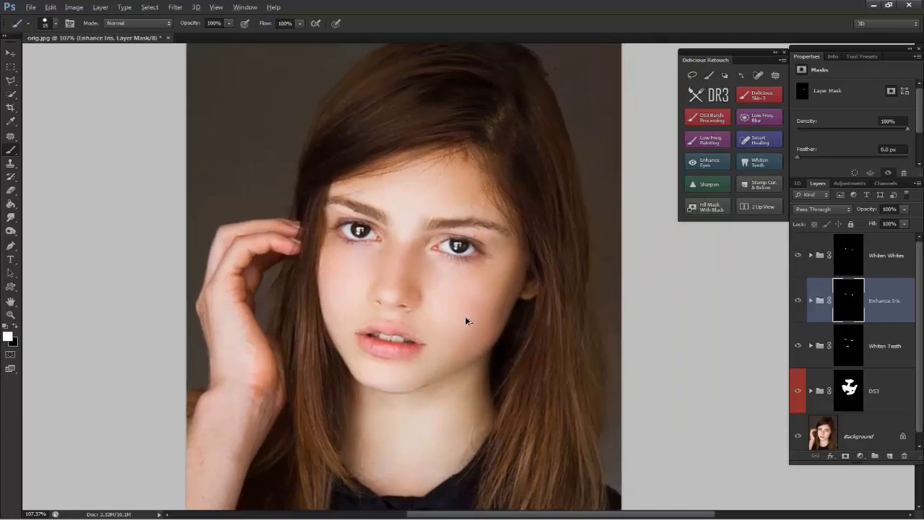
pyautogui.scroll(-1, 465, 321)
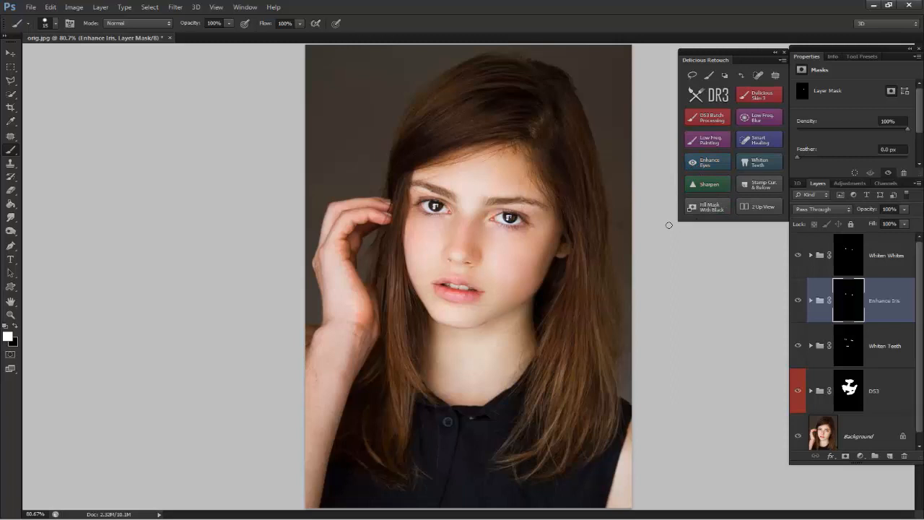
pyautogui.click(902, 271)
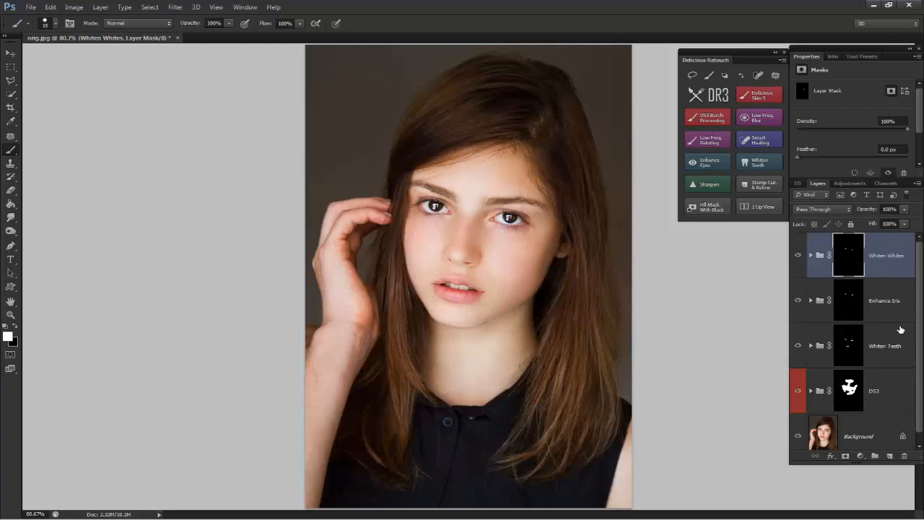
pyautogui.click(896, 318)
pyautogui.click(896, 270)
pyautogui.keyDown('shift'); pyautogui.click(900, 316); pyautogui.keyUp('shift')
pyautogui.keyDown('shift'); pyautogui.click(901, 341); pyautogui.keyUp('shift')
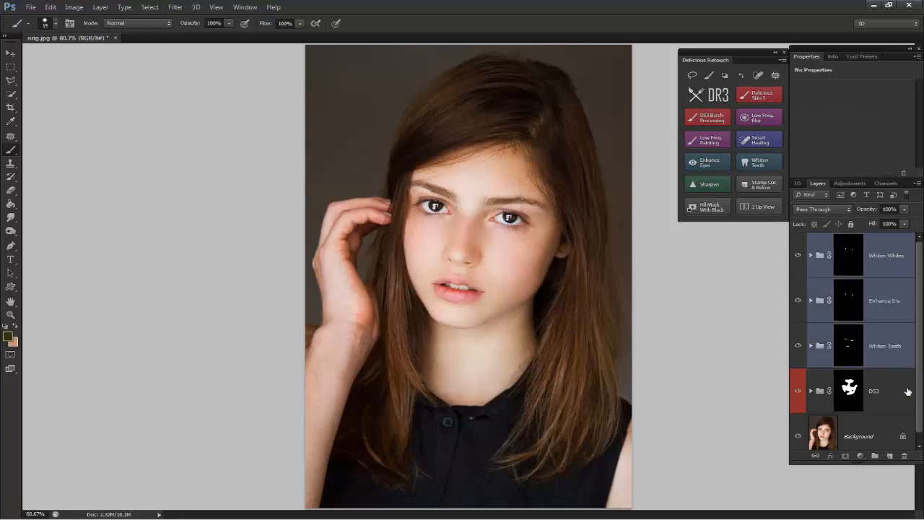
pyautogui.keyDown('shift'); pyautogui.click(907, 398); pyautogui.keyUp('shift')
# Try merging the four selected retouch groups without the Background and undo the merge.
pyautogui.rightClick(909, 385)
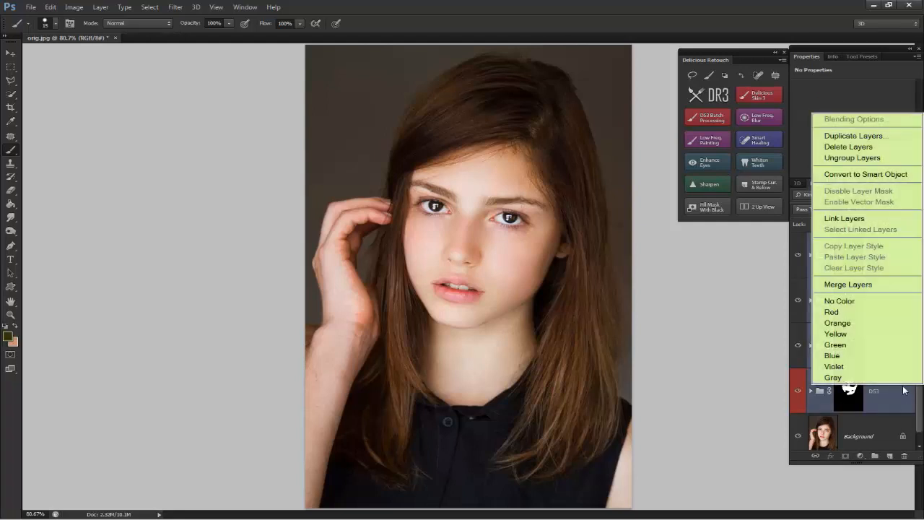
pyautogui.click(865, 286)
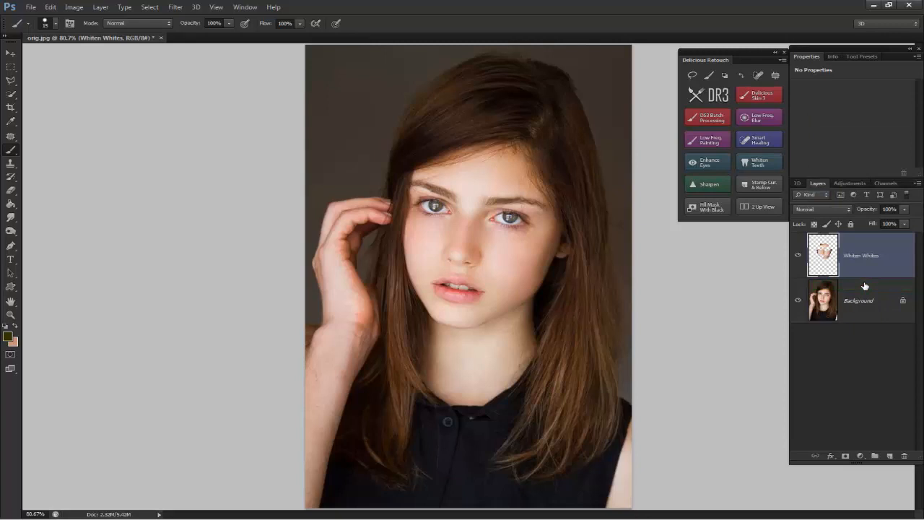
pyautogui.hotkey('ctrl', 'z')
# Merge the four retouch groups together with the Background, and convert the merged Background into a regular unlocked layer.
pyautogui.keyDown('shift'); pyautogui.click(890, 423); pyautogui.keyUp('shift')
pyautogui.rightClick(890, 422)
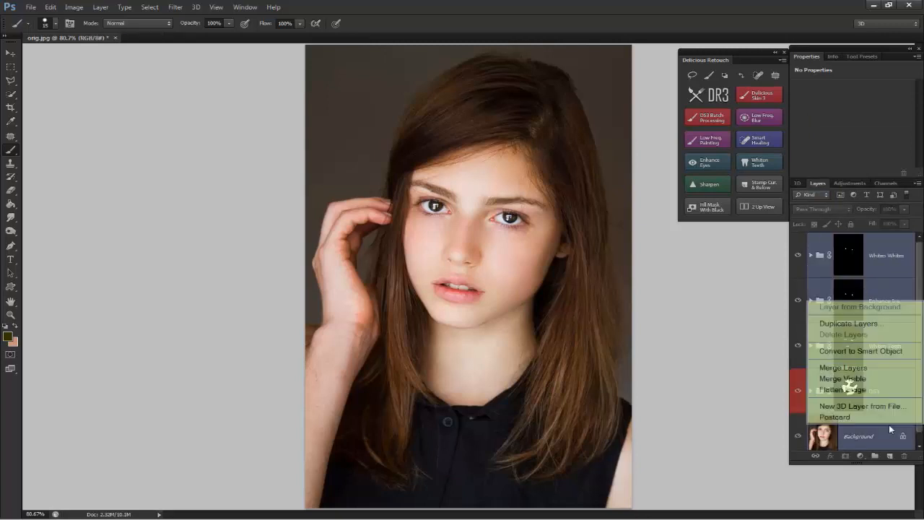
pyautogui.click(877, 369)
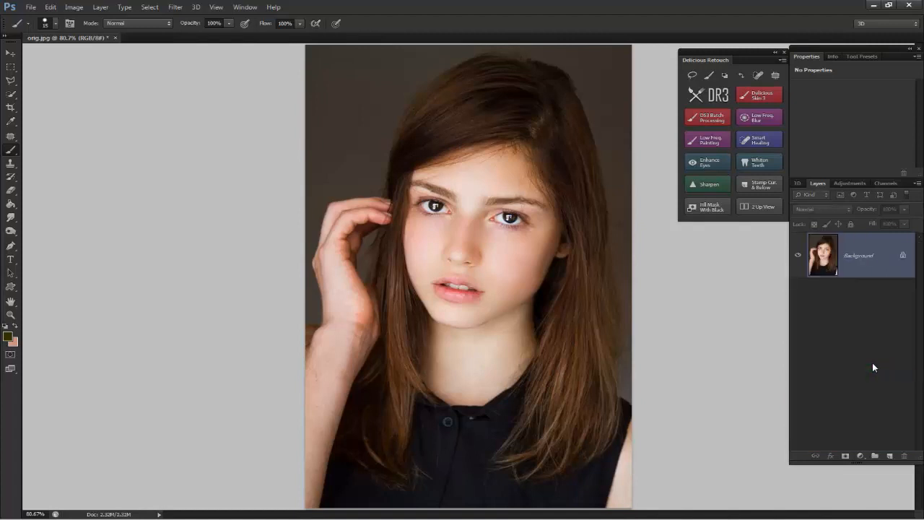
pyautogui.doubleClick(902, 259)
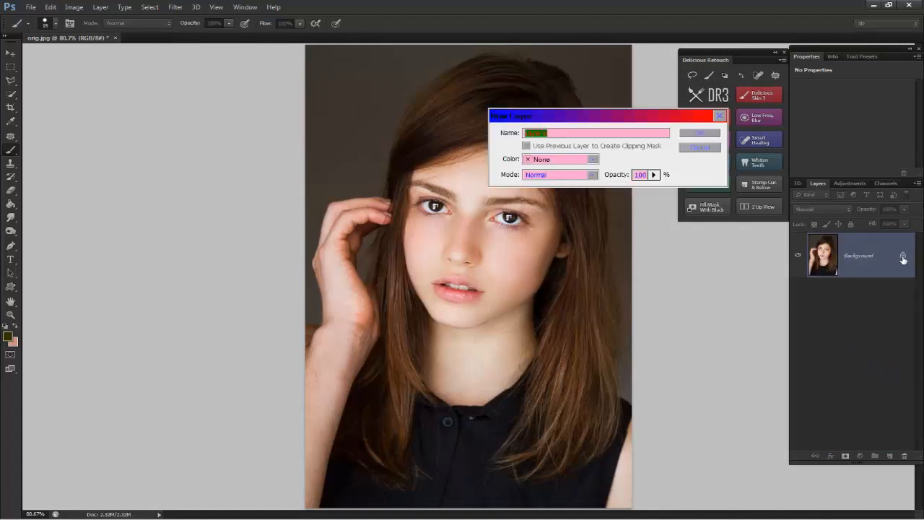
pyautogui.click(714, 139)
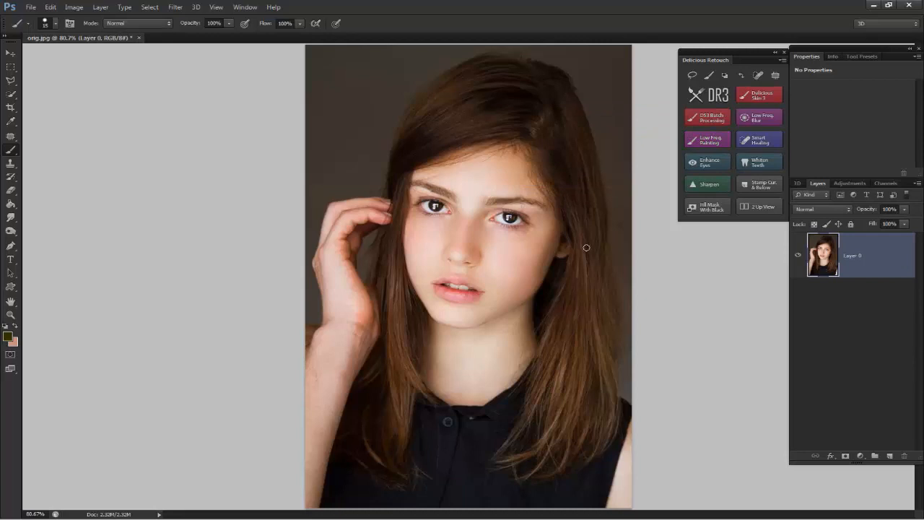
# Activate the Smudge tool at 10% strength for Layer 0.
pyautogui.scroll(3, 586, 248)
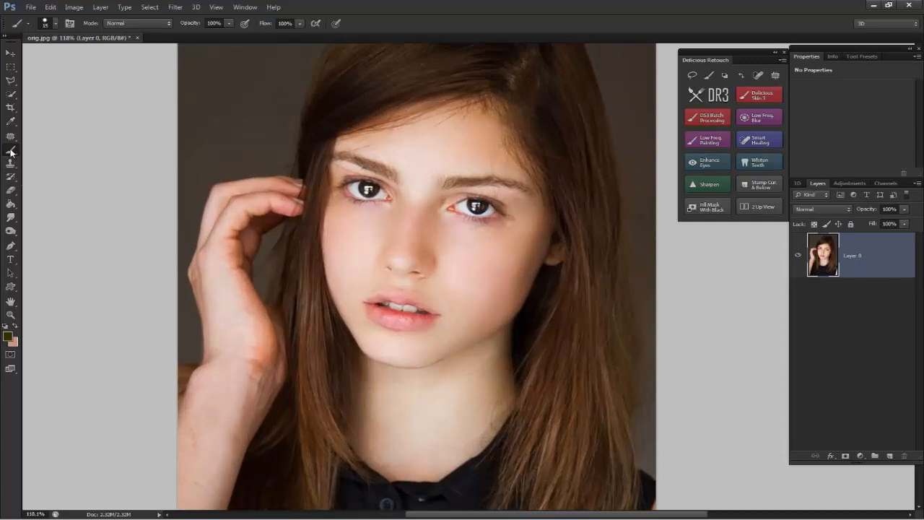
pyautogui.click(11, 216)
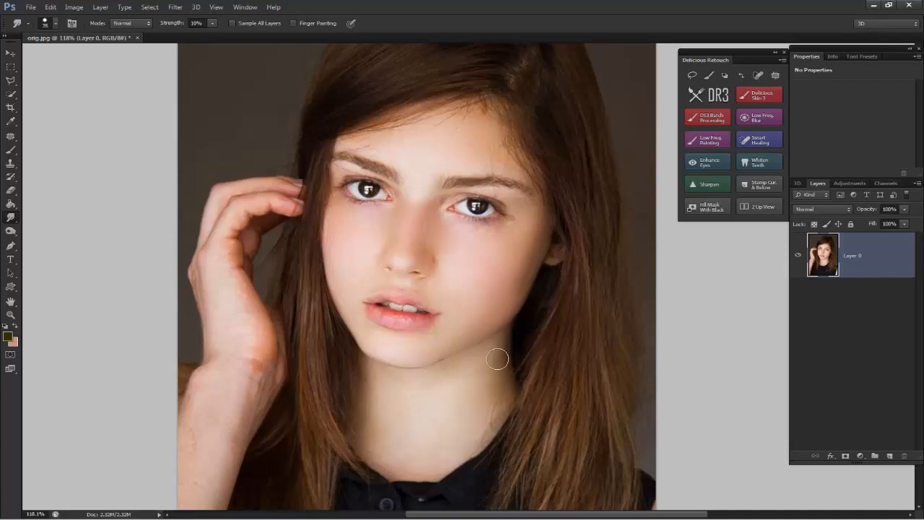
pyautogui.scroll(-3, 477, 330)
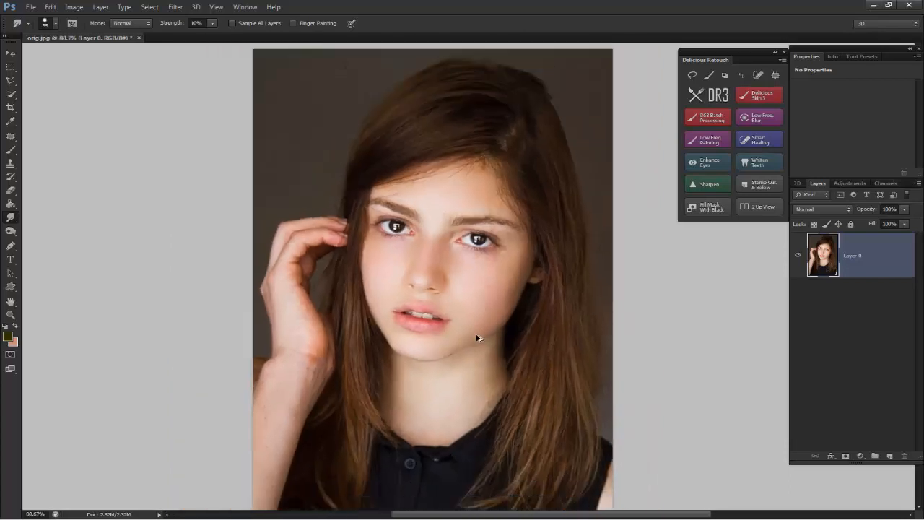
pyautogui.scroll(-3, 474, 336)
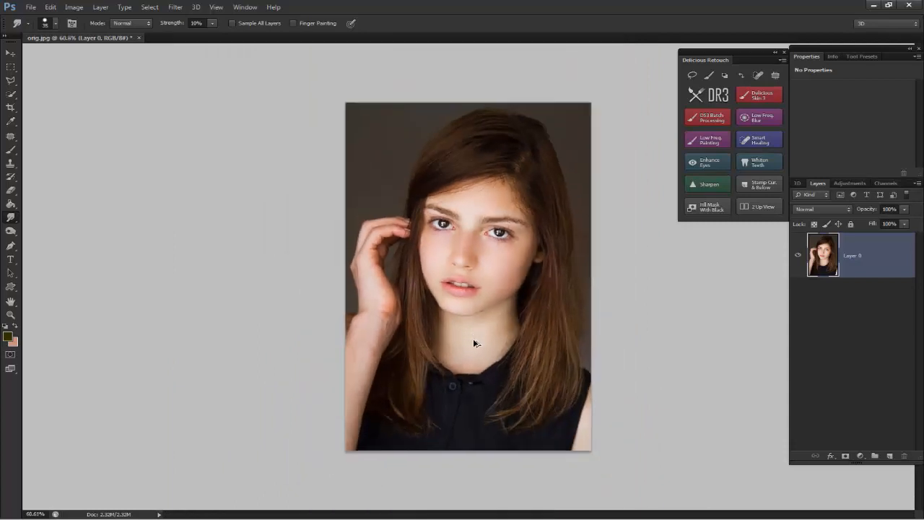
pyautogui.scroll(1, 474, 343)
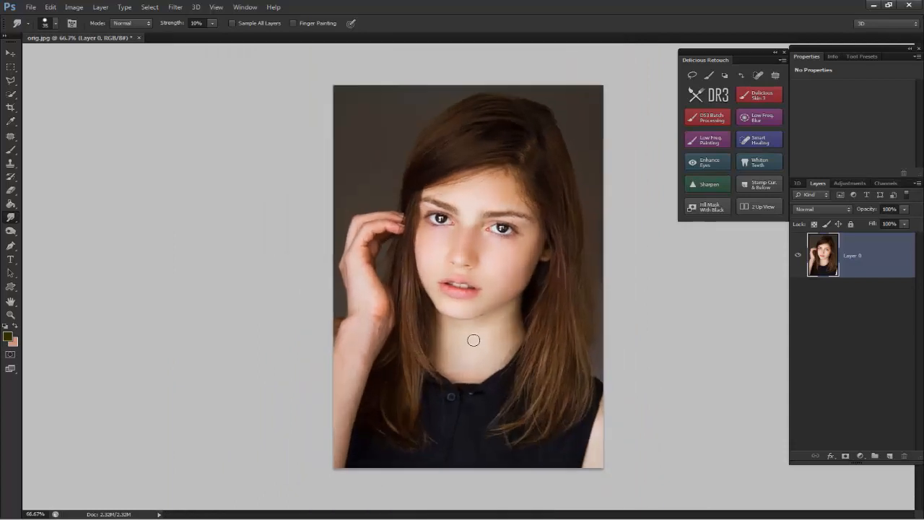
# Place the original image file orig above Layer 0 and shift it slightly down and to the left.
pyautogui.click(31, 7)
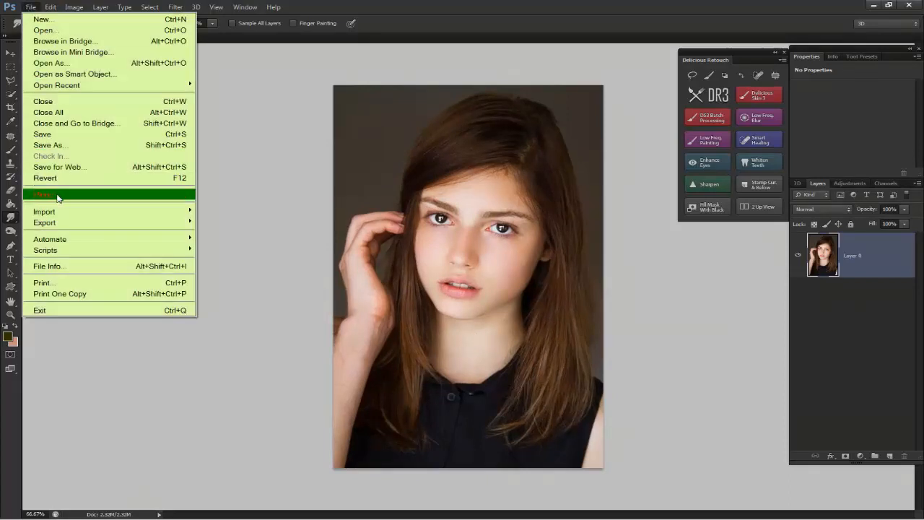
pyautogui.click(58, 197)
pyautogui.click(659, 336)
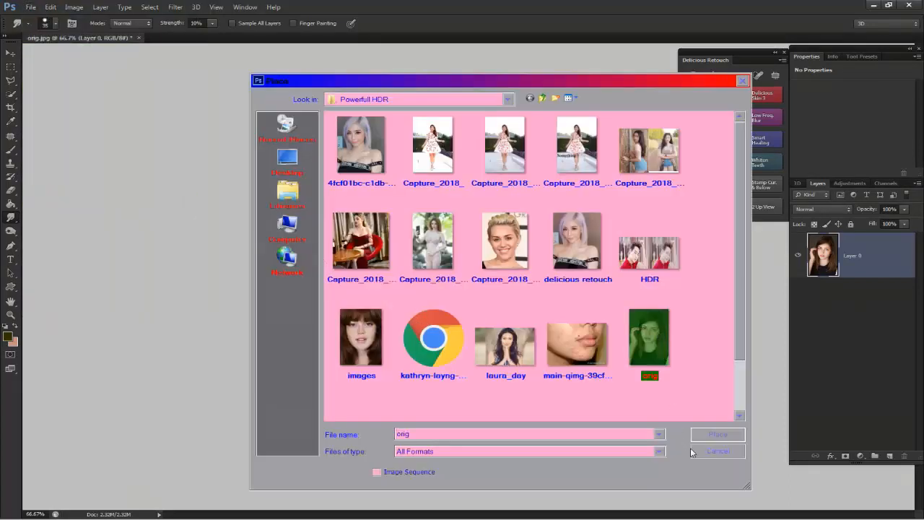
pyautogui.click(708, 434)
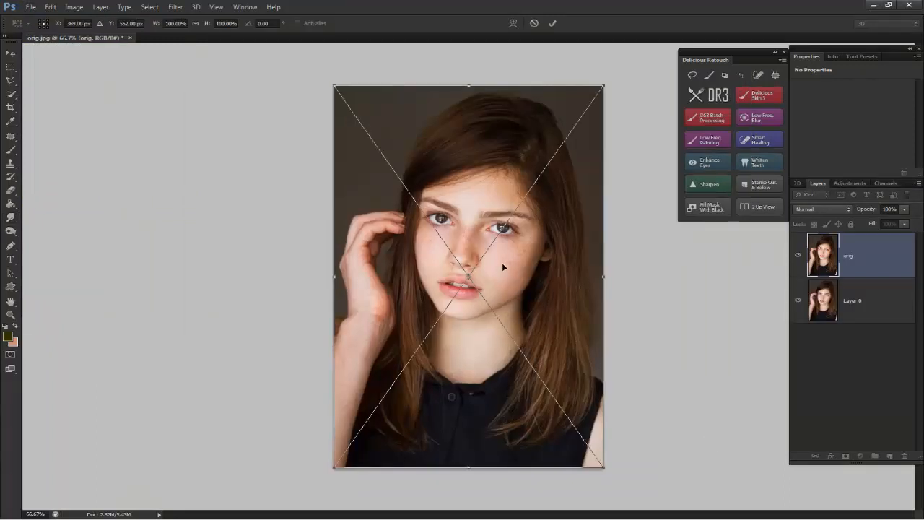
pyautogui.moveTo(508, 267); pyautogui.dragTo(494, 286)
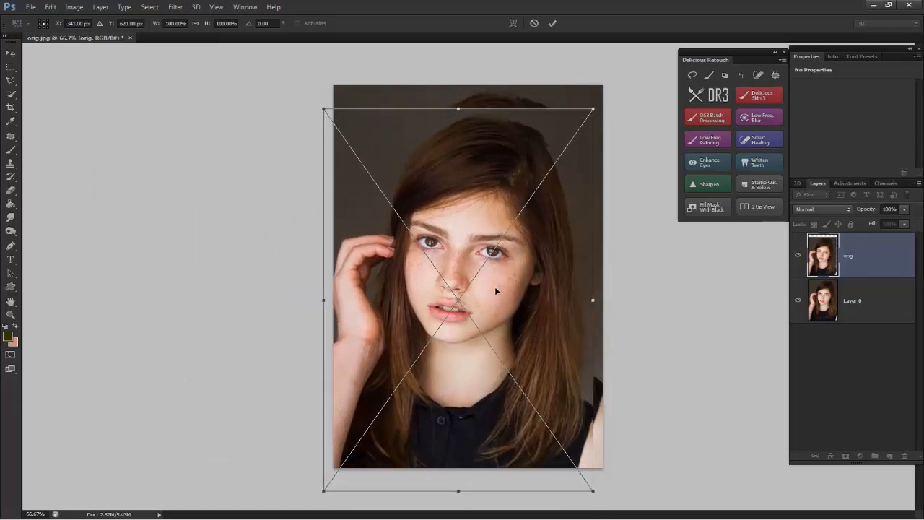